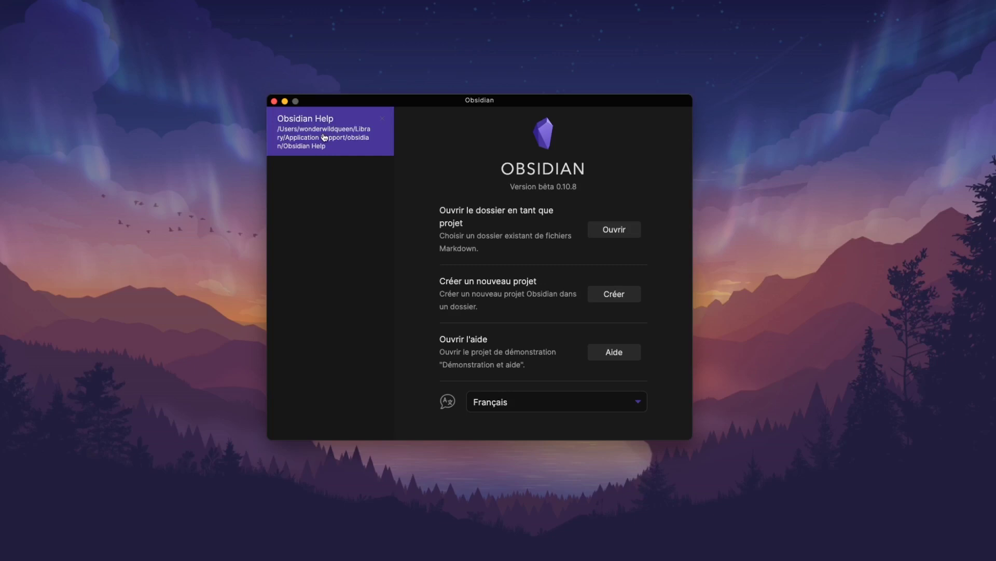
Step: Open the existing Little Queen Academia folder as a vault
{"action": "left_click", "coordinate": [324, 138]}
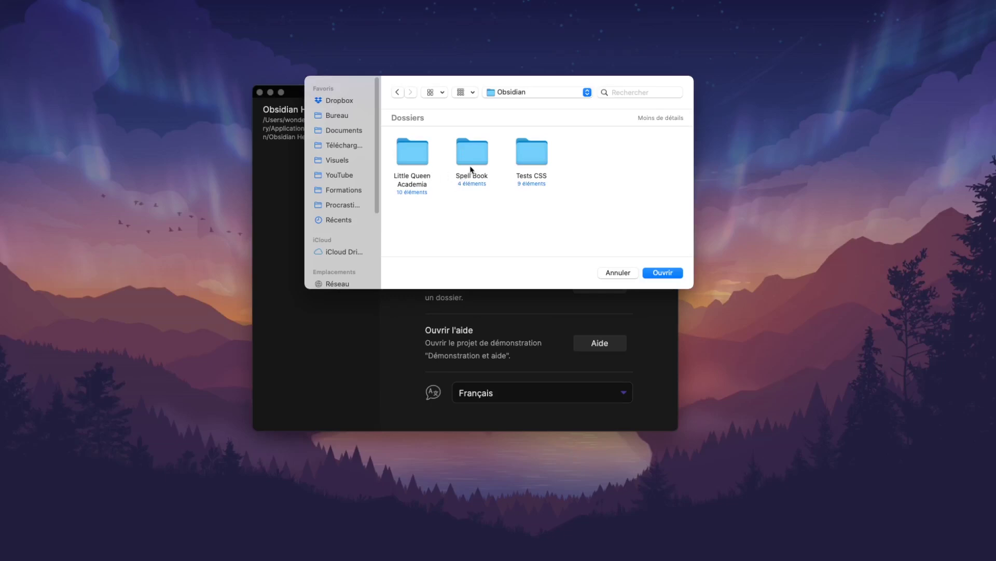
{"action": "double_click", "coordinate": [408, 154]}
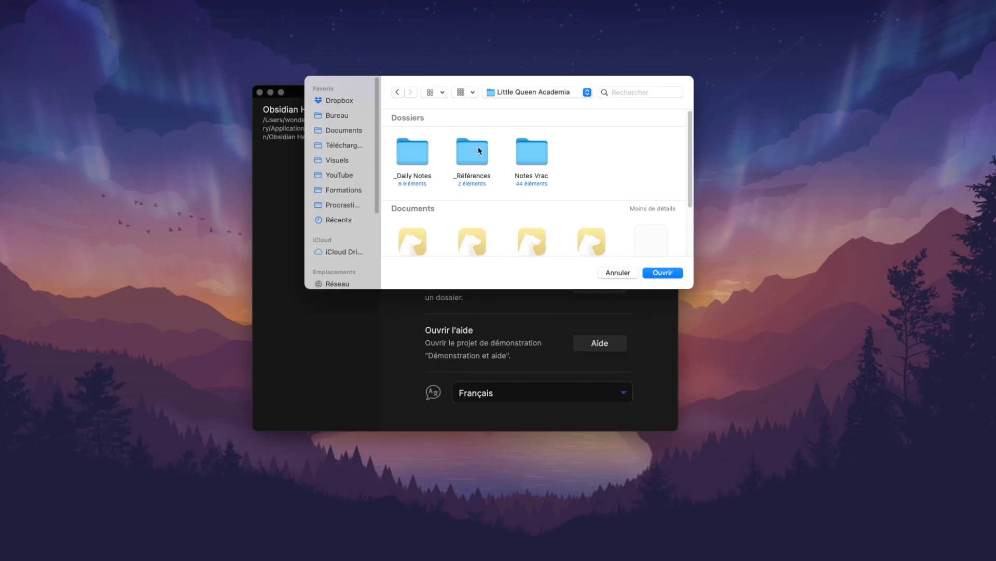
{"action": "scroll", "coordinate": [479, 150], "scroll_direction": "down", "scroll_amount": 2}
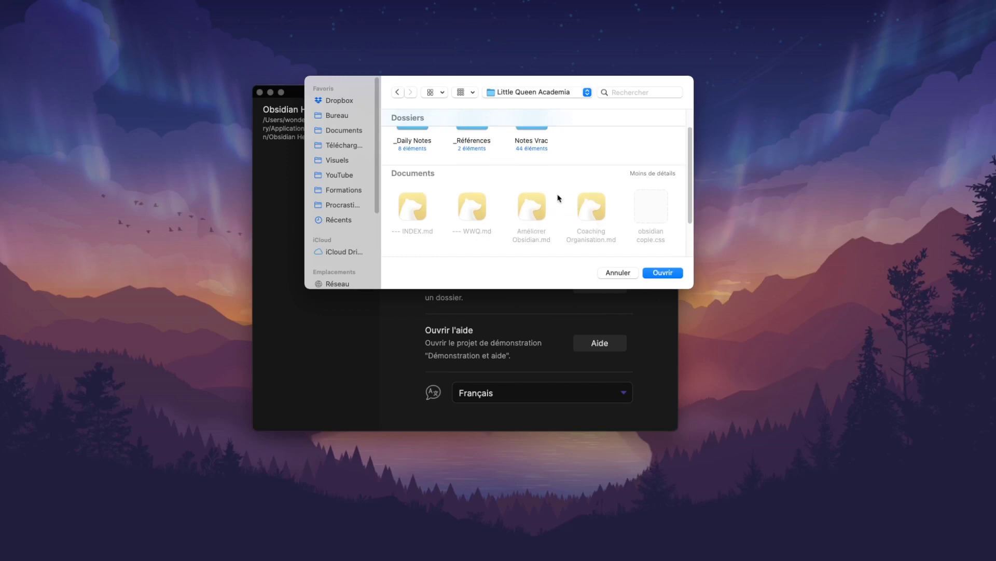
{"action": "scroll", "coordinate": [558, 198], "scroll_direction": "up", "scroll_amount": 2}
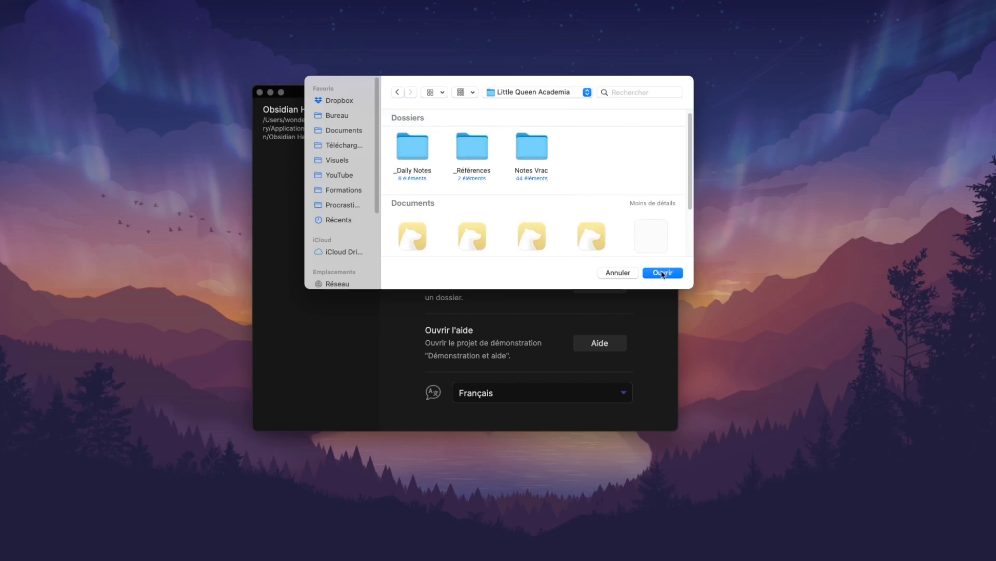
{"action": "left_click", "coordinate": [662, 273]}
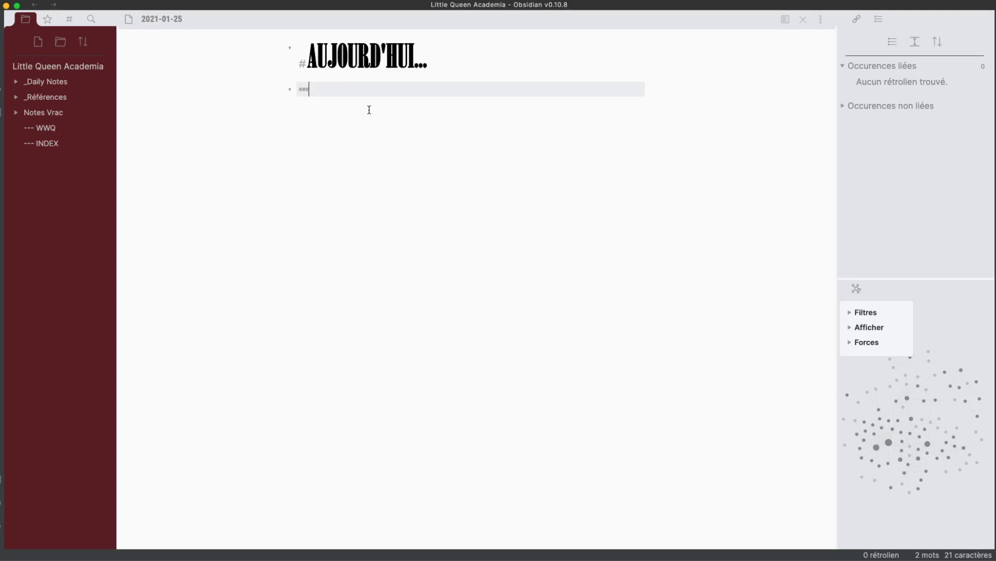
Step: Complete the level-three heading below "AUJOURD'HUI..." with the text "Coucou je suis un titre"
{"action": "type", "text": "Coucou"}
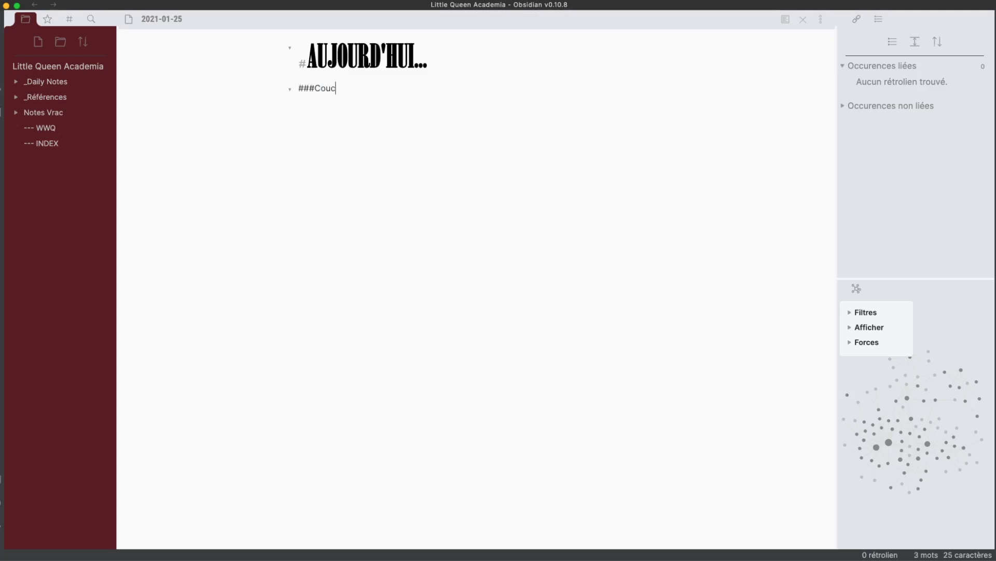
{"action": "key", "text": "BackSpace"}
{"action": "key", "text": "BackSpace"}
{"action": "key", "text": "BackSpace"}
{"action": "key", "text": "BackSpace"}
{"action": "key", "text": "BackSpace"}
{"action": "key", "text": "BackSpace"}
{"action": "type", "text": "Co"}
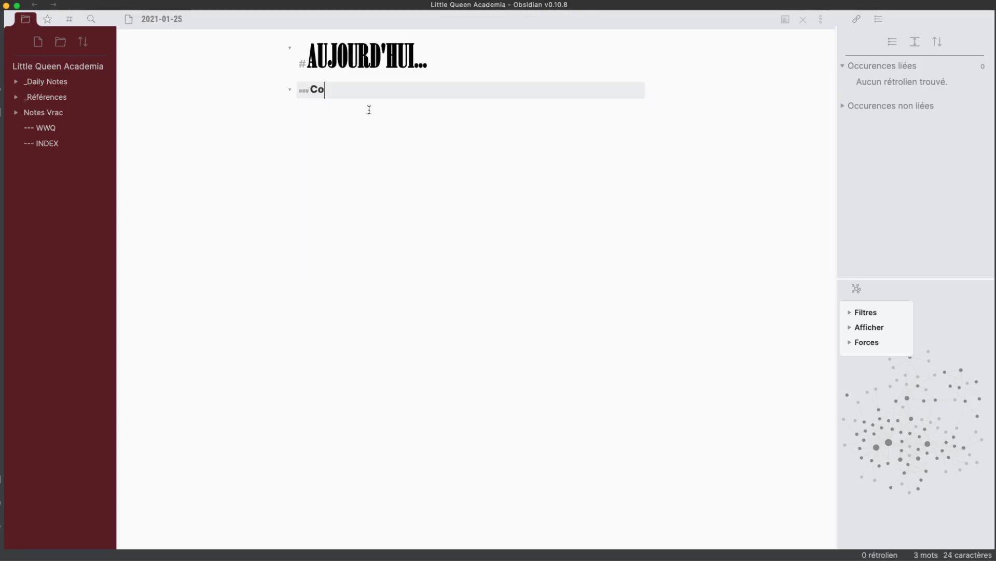
{"action": "type", "text": "udou je s"}
{"action": "key", "text": "BackSpace"}
{"action": "key", "text": "BackSpace"}
{"action": "key", "text": "BackSpace"}
{"action": "key", "text": "BackSpace"}
{"action": "key", "text": "BackSpace"}
{"action": "key", "text": "BackSpace"}
{"action": "key", "text": "BackSpace"}
{"action": "key", "text": "BackSpace"}
{"action": "type", "text": "c"}
{"action": "type", "text": "je suis un titre"}
{"action": "key", "text": "Return"}
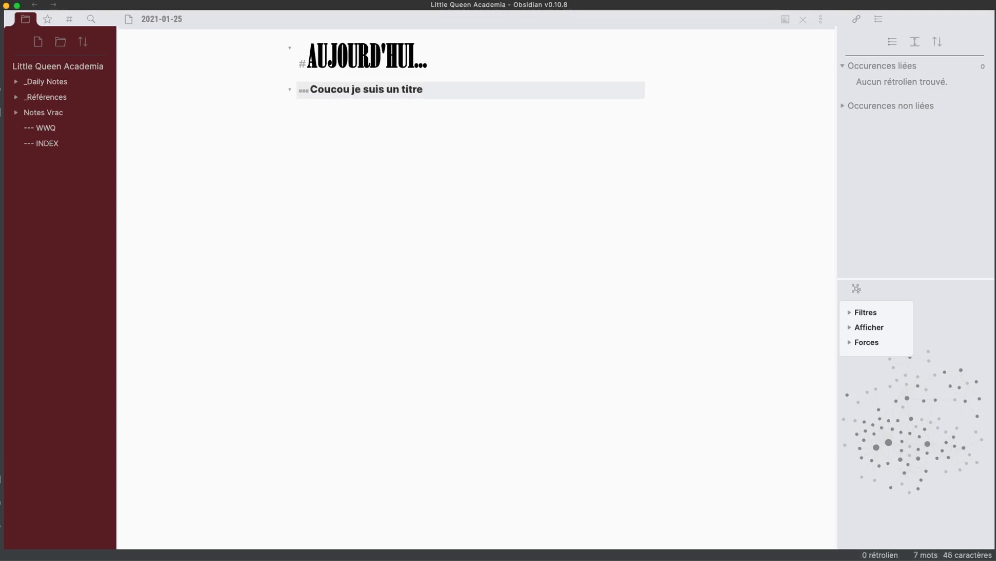
Step: Add two plain text lines, "heefhdjfef" and "$jfgrehgreg", under the "Coucou je suis un titre" heading
{"action": "type", "text": "heefhdjfef"}
{"action": "key", "text": "Return"}
{"action": "type", "text": "$jfgrehgre"}
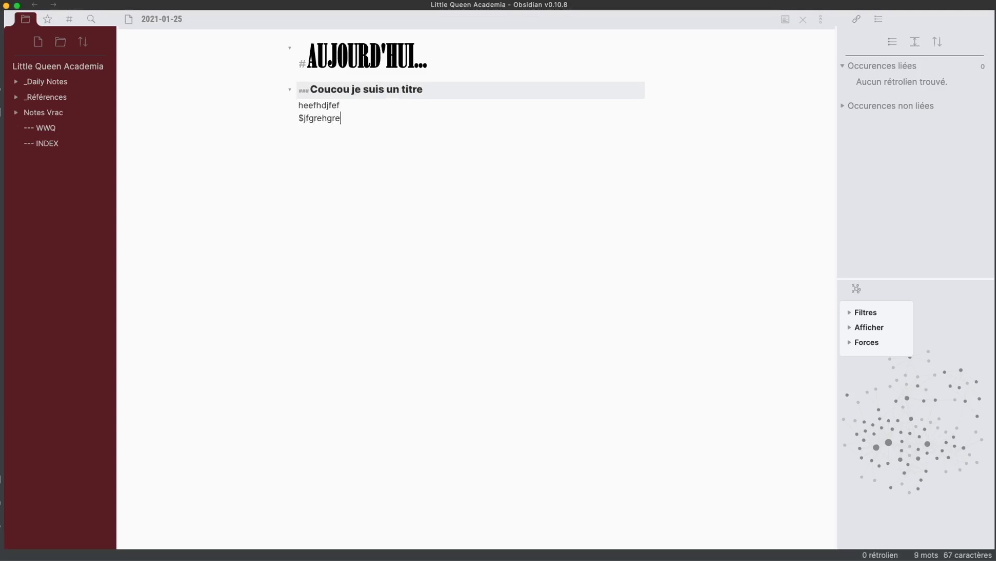
{"action": "type", "text": "g"}
{"action": "key", "text": "Return"}
Step: Add a bullet list with the items "fedfefer", "dfdfdfdfr" and "fgdfgdfg" below the text lines, and end the list
{"action": "type", "text": "- fedfefer"}
{"action": "key", "text": "Return"}
{"action": "type", "text": "dfdf"}
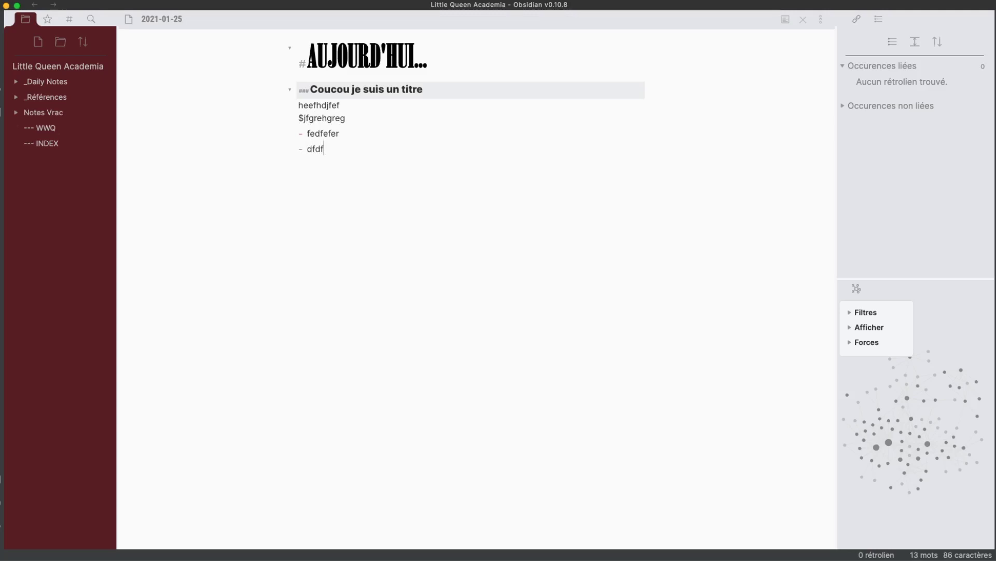
{"action": "type", "text": "dfdfr"}
{"action": "key", "text": "Return"}
{"action": "type", "text": "fgdfgdfg"}
{"action": "key", "text": "Return"}
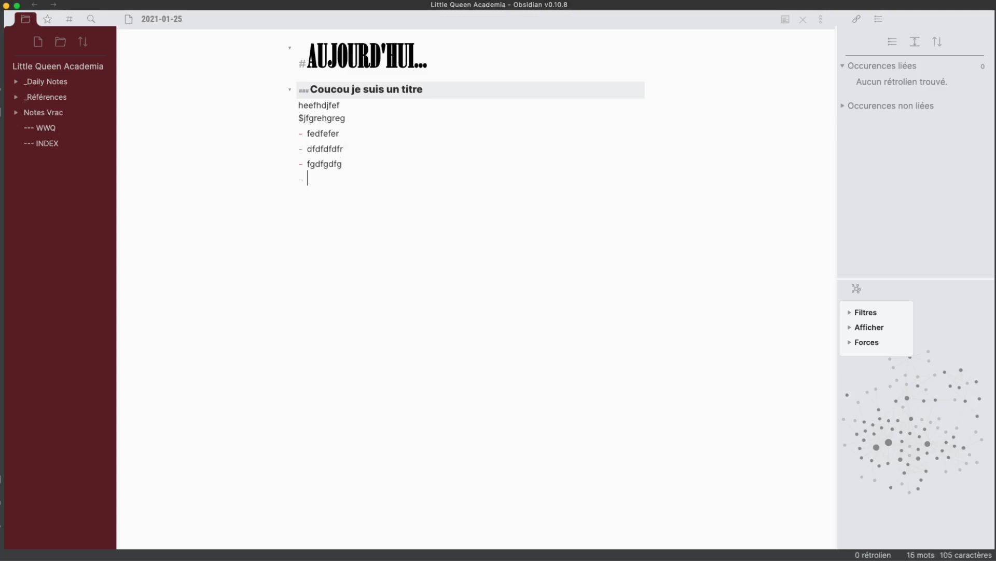
{"action": "key", "text": "Return"}
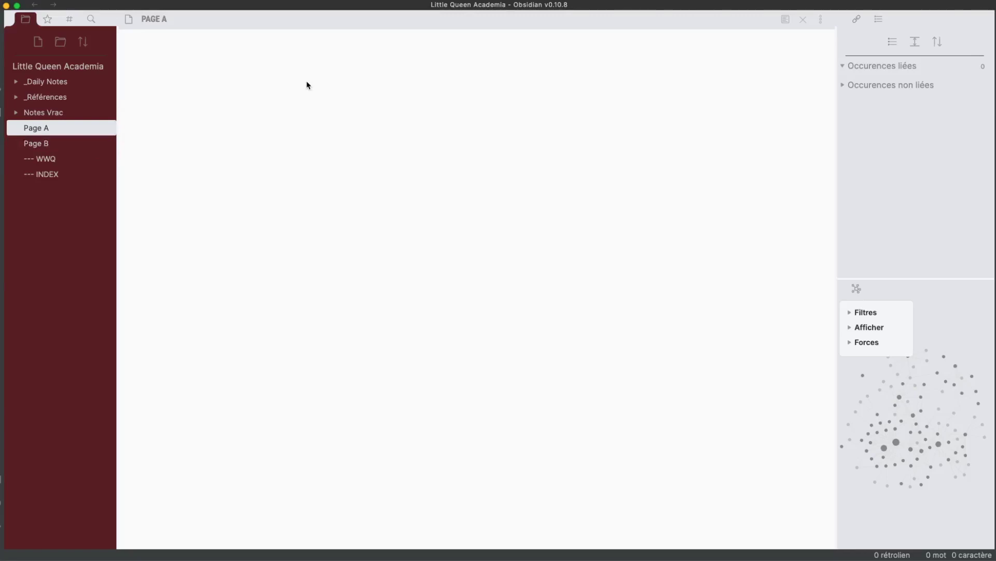
Step: Insert an internal link to Page B in the empty Page A note
{"action": "type", "text": "[["}
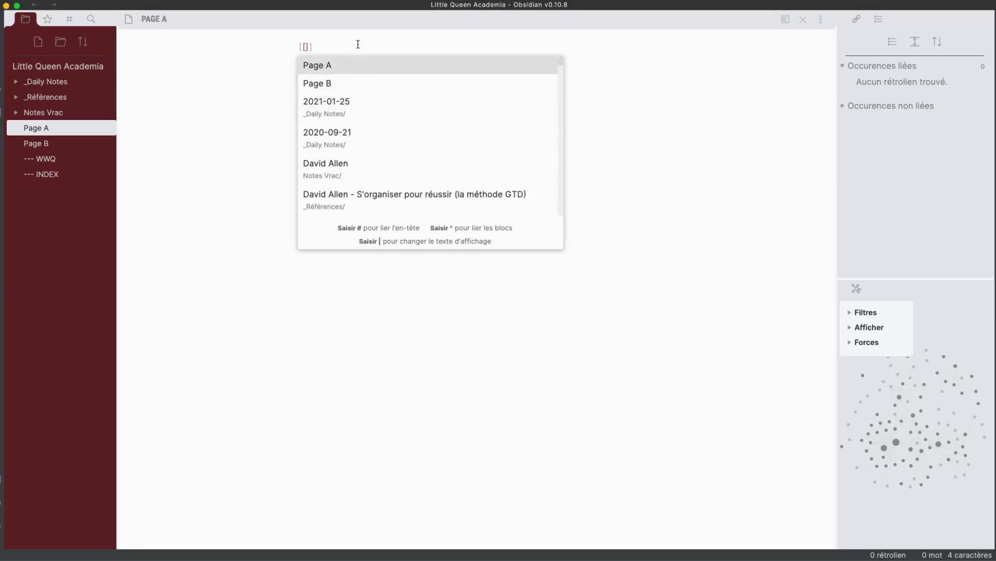
{"action": "type", "text": "Page 1"}
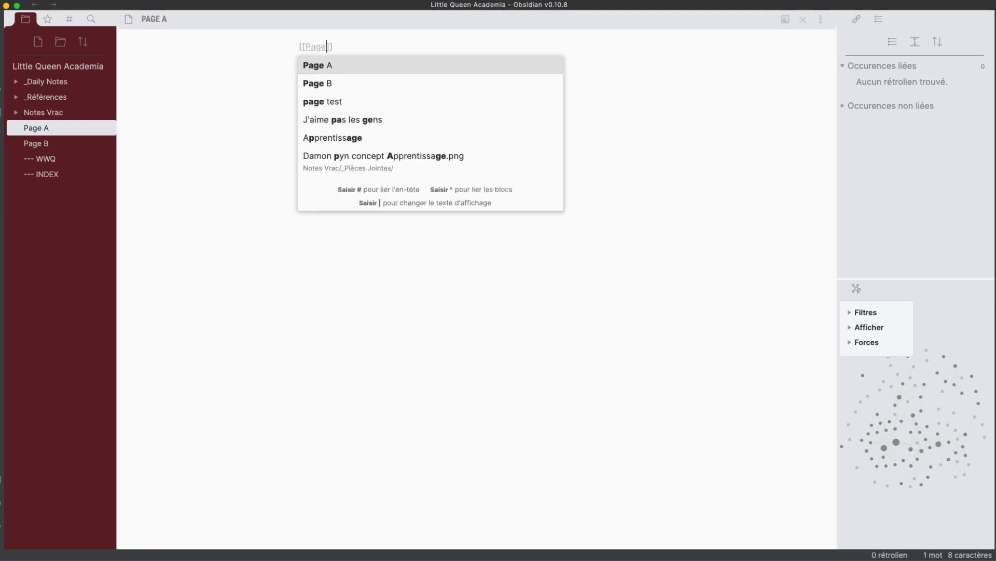
{"action": "key", "text": "Escape"}
{"action": "key", "text": "BackSpace"}
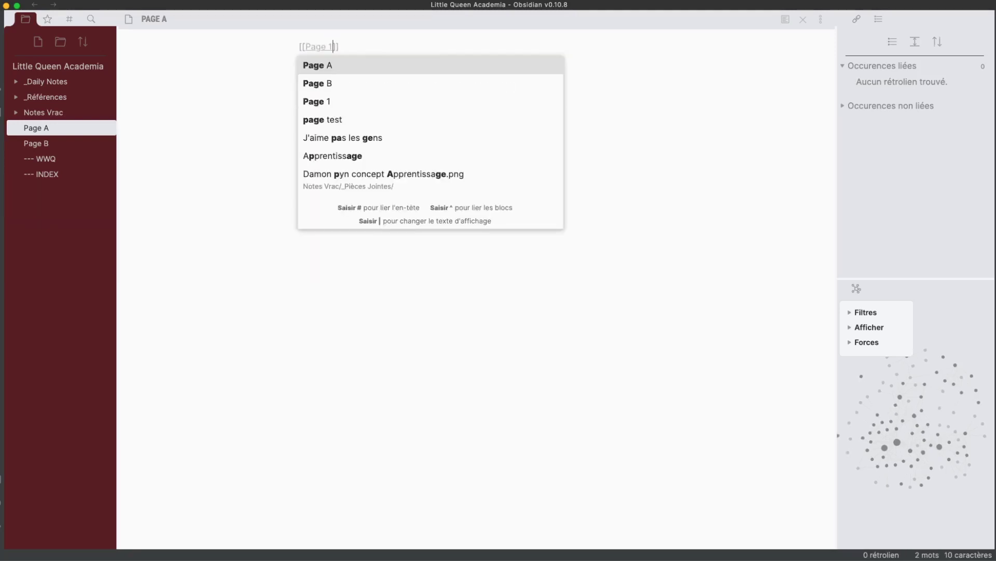
{"action": "type", "text": "1"}
{"action": "key", "text": "BackSpace"}
{"action": "type", "text": "A"}
{"action": "key", "text": "Return"}
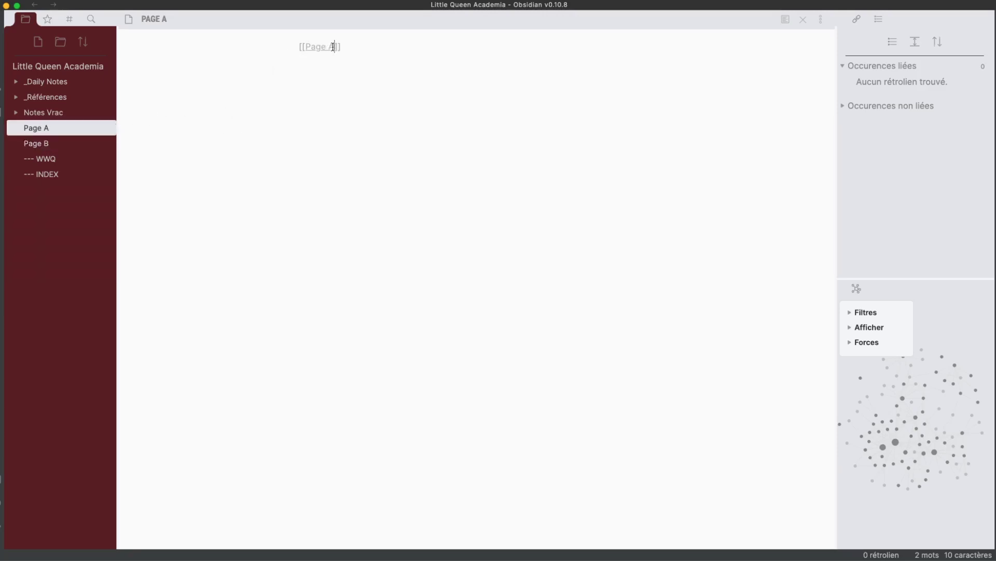
{"action": "key", "text": "BackSpace"}
{"action": "type", "text": "B"}
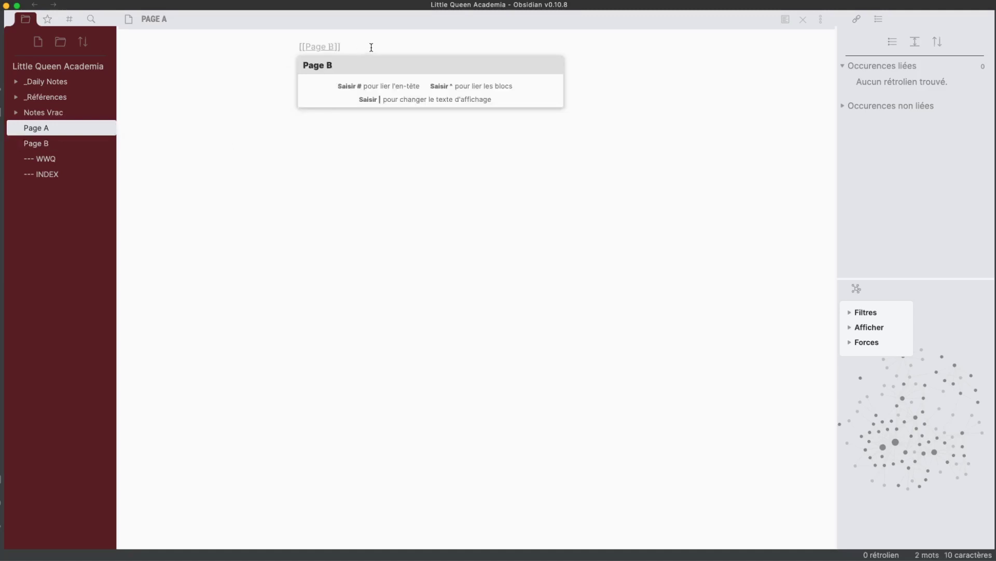
{"action": "left_click", "coordinate": [359, 72]}
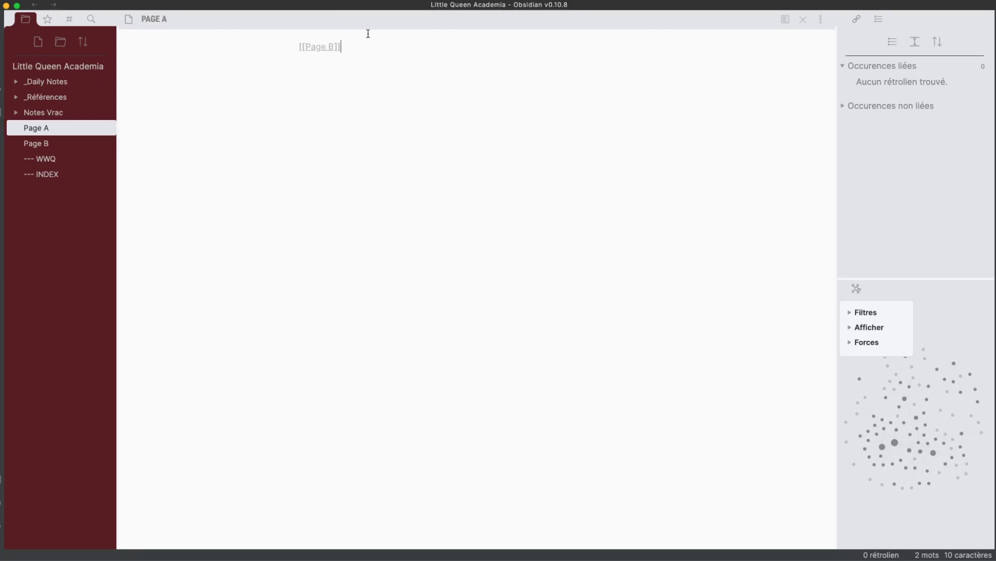
Step: Check Page B's linked mentions and follow the backlink to return to Page A
{"action": "left_click", "coordinate": [69, 145]}
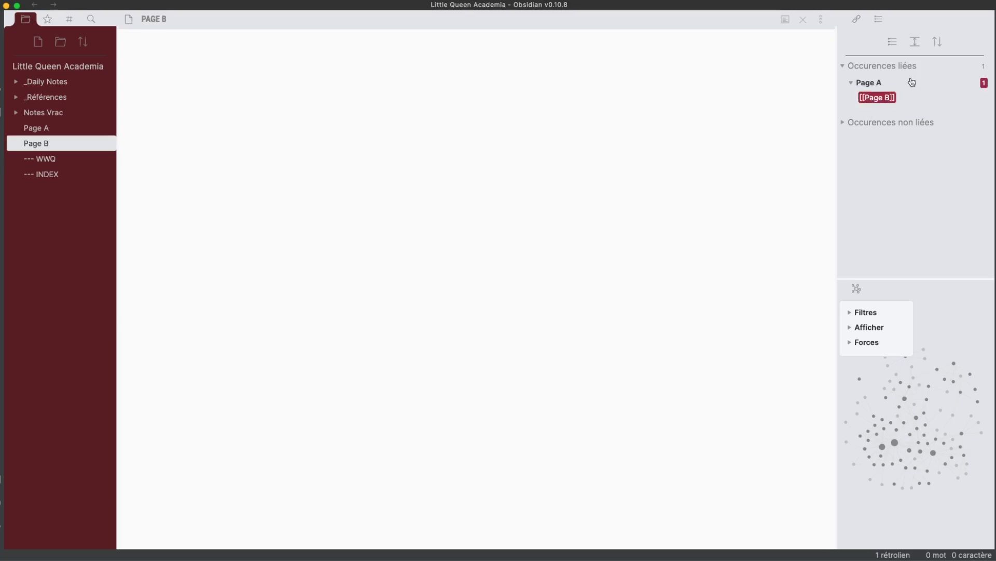
{"action": "left_click", "coordinate": [878, 100]}
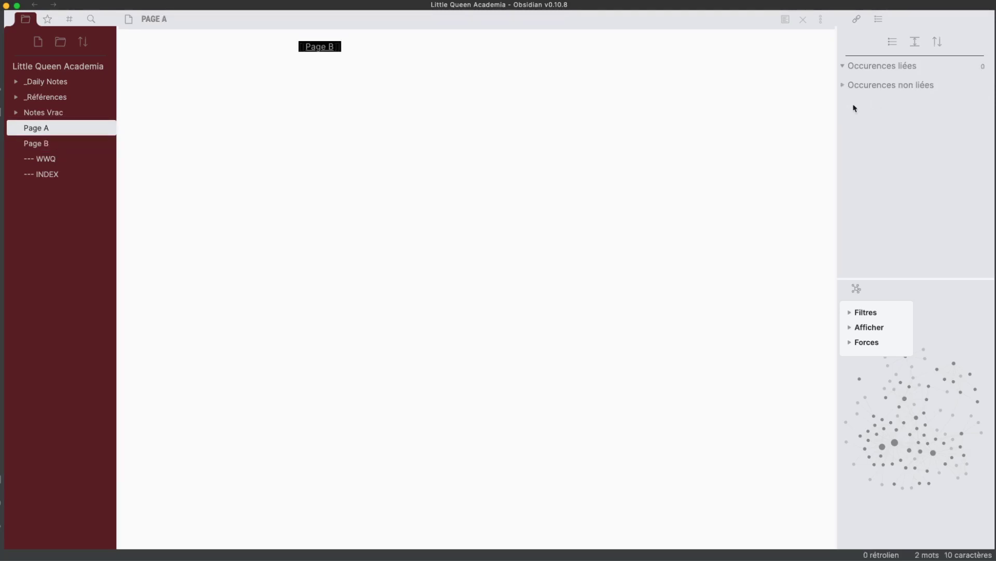
{"action": "left_click", "coordinate": [469, 60]}
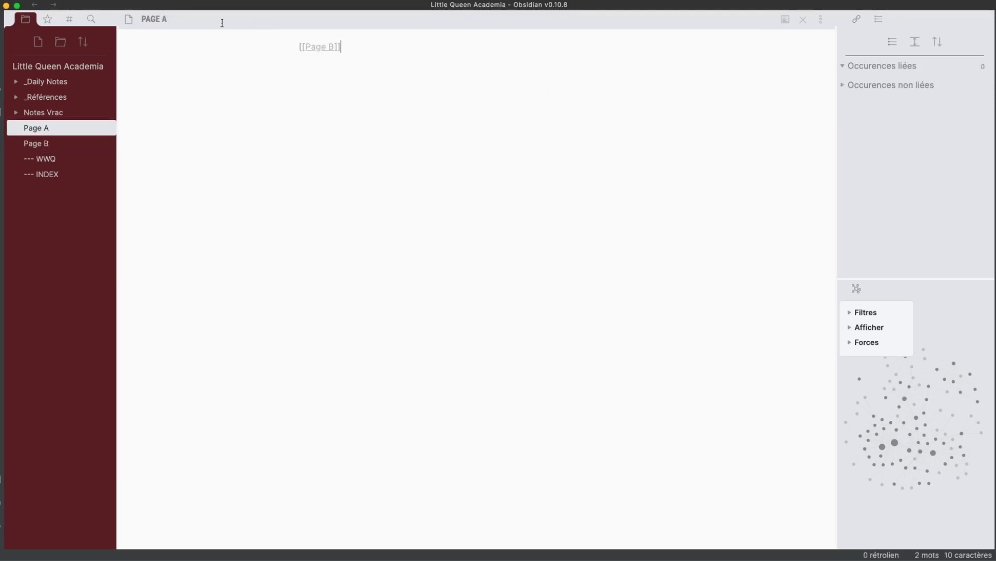
{"action": "left_click", "coordinate": [203, 20]}
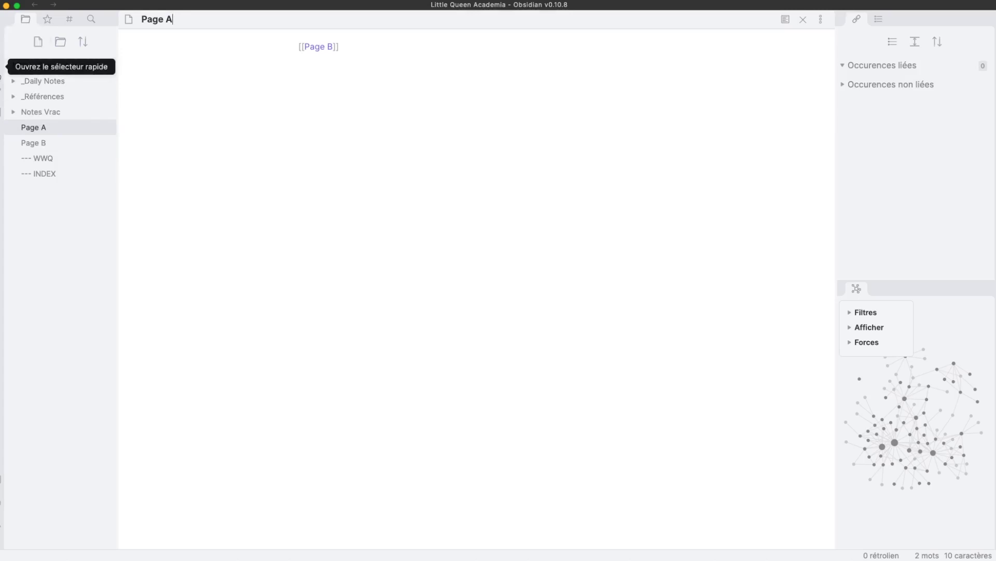
Step: Examine the quick switcher, the vault manager and the file actions for Page A, dismissing each without changes
{"action": "left_click", "coordinate": [1, 73]}
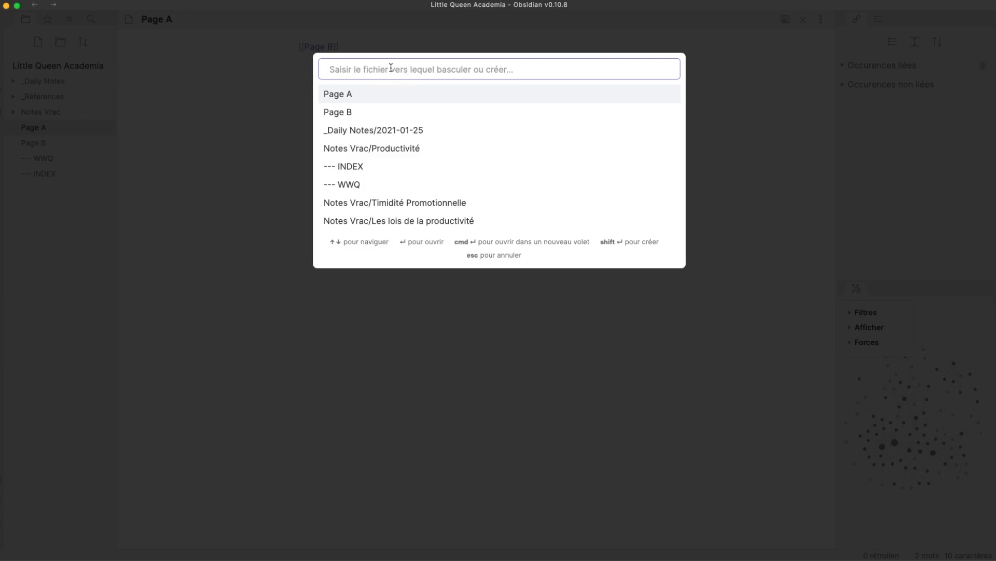
{"action": "left_click", "coordinate": [261, 75]}
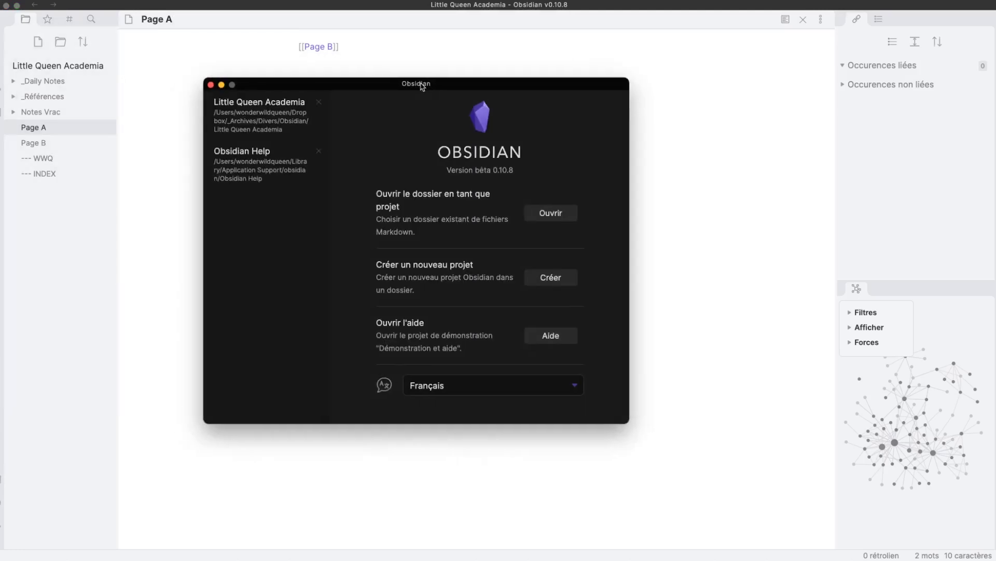
{"action": "left_click_drag", "start_coordinate": [423, 83], "coordinate": [536, 81]}
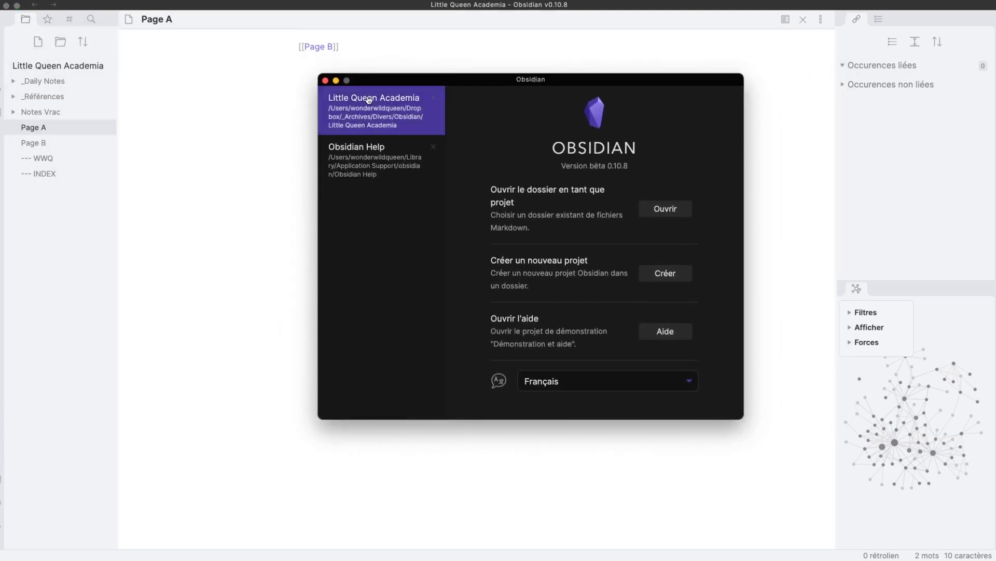
{"action": "left_click", "coordinate": [326, 81]}
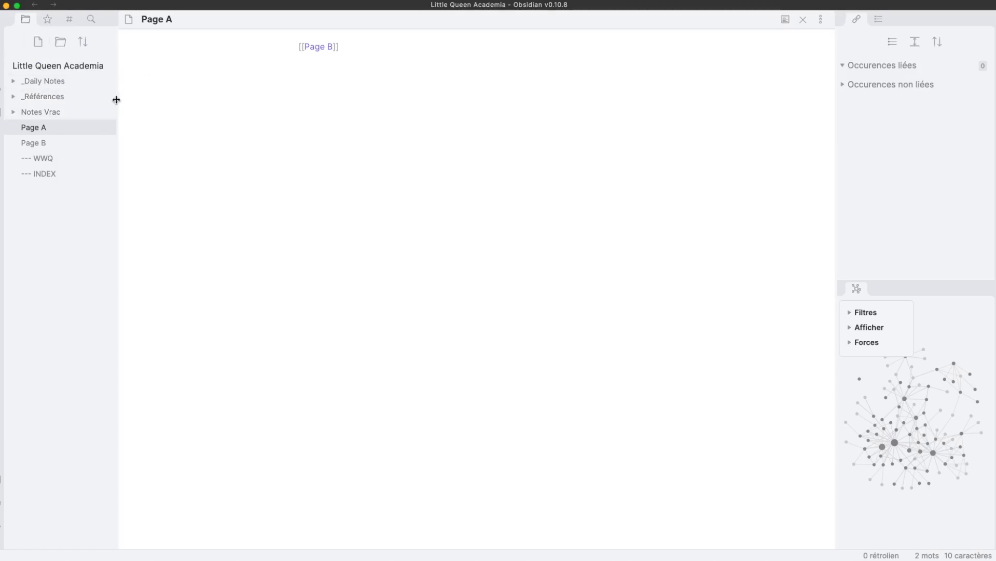
{"action": "right_click", "coordinate": [90, 123]}
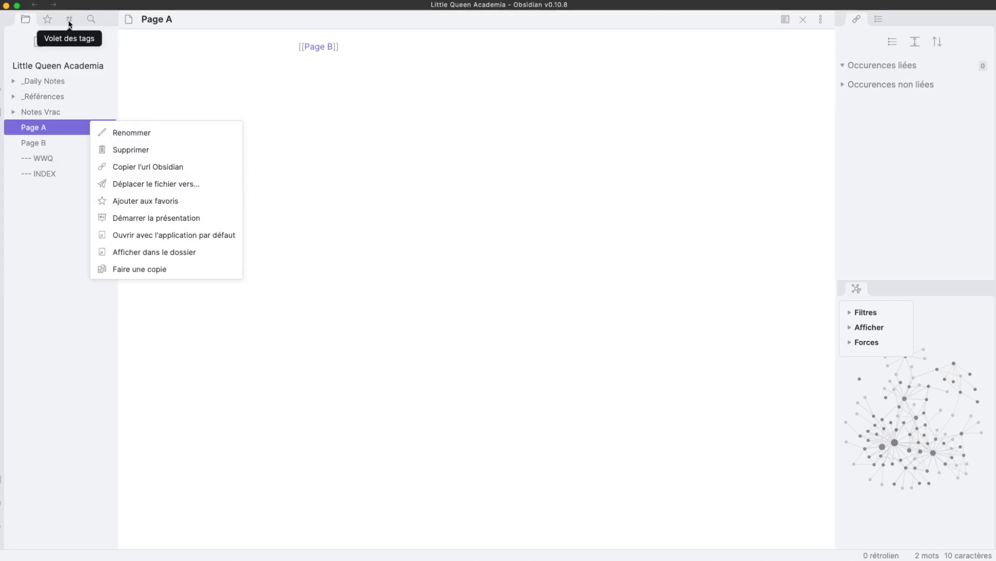
{"action": "left_click", "coordinate": [273, 98]}
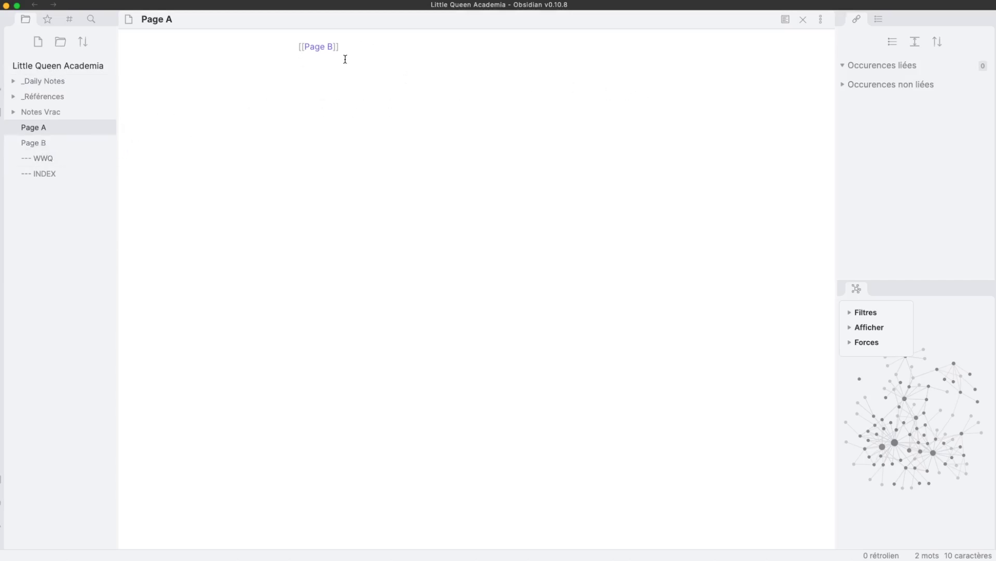
Step: Open the linked Page B in a separate pane beside Page A, keeping only one Page B pane
{"action": "left_click", "coordinate": [323, 48], "text": "super"}
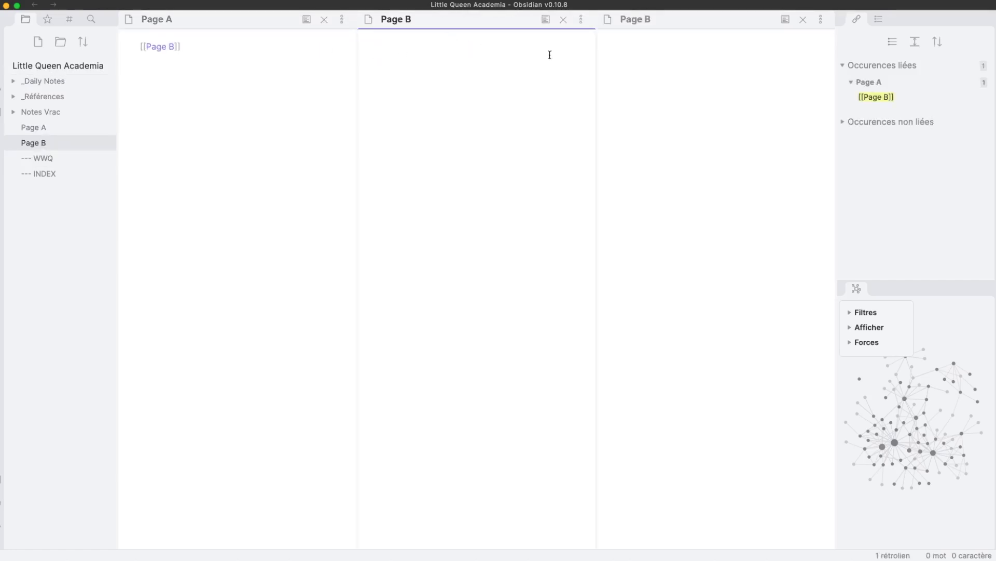
{"action": "left_click", "coordinate": [563, 20]}
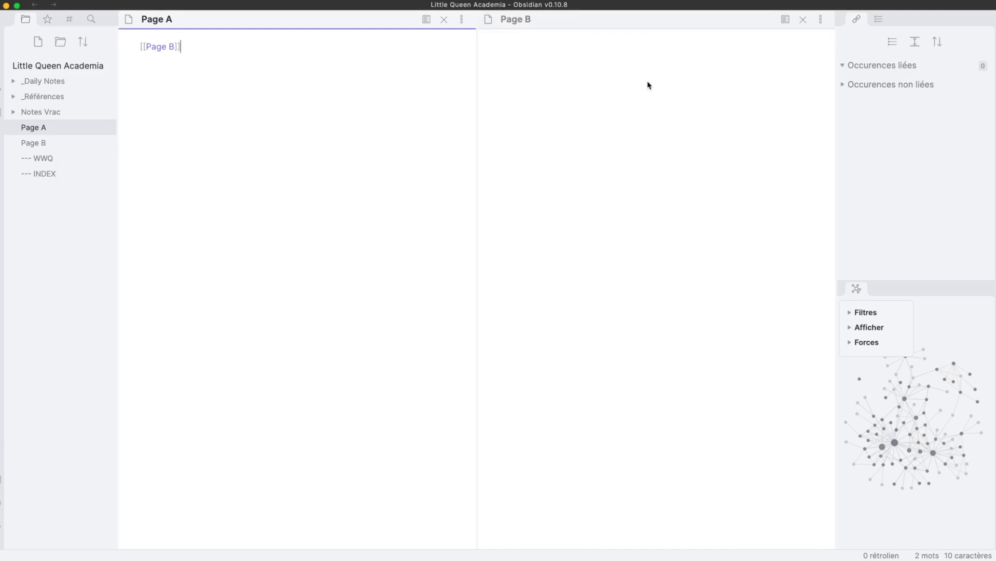
Step: Preview Page A in reading view, return it to editing mode, and make the Page B pane active
{"action": "left_click", "coordinate": [425, 20]}
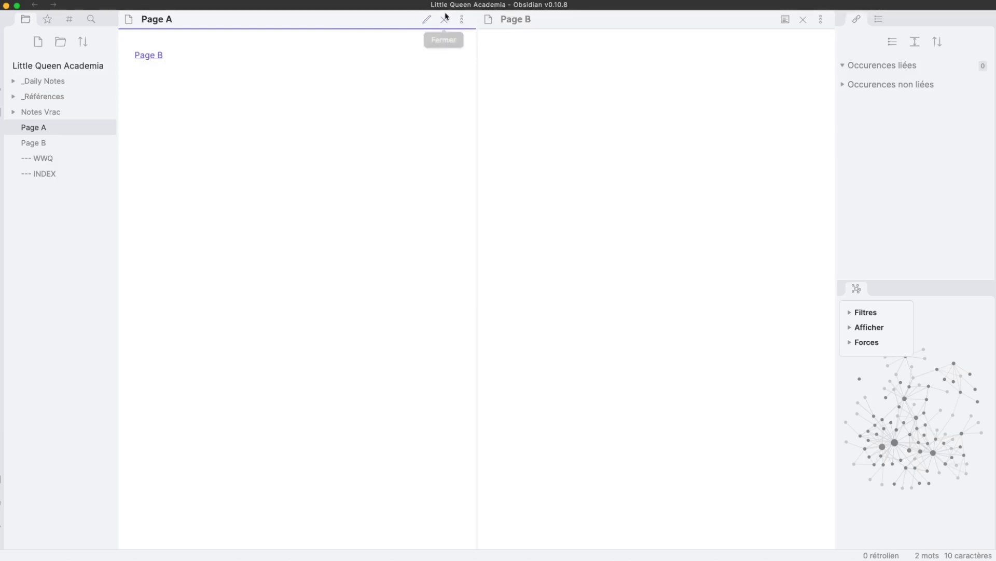
{"action": "left_click", "coordinate": [426, 20]}
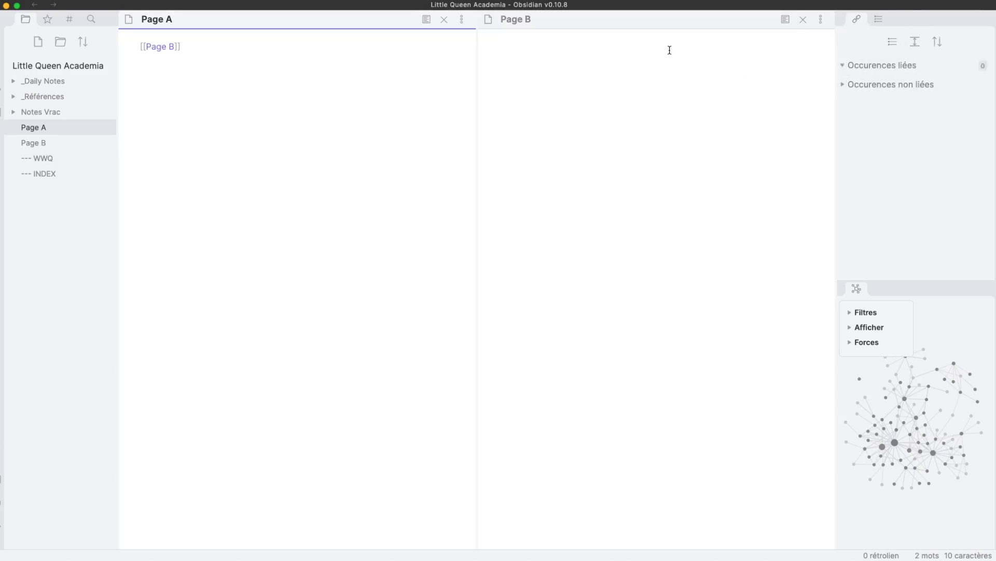
{"action": "left_click", "coordinate": [623, 78]}
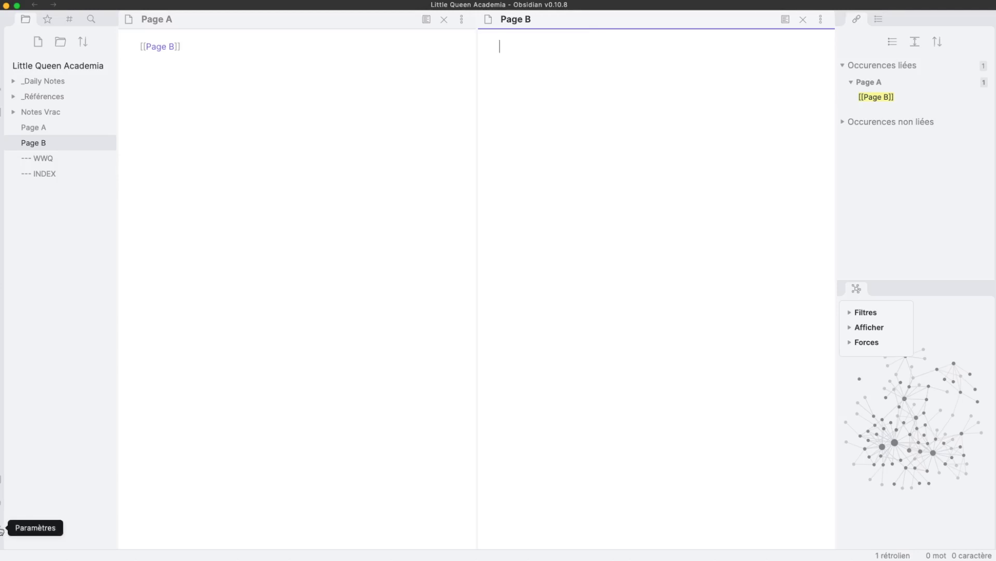
Step: Open the settings and review the editor options and the file and link options without changing them
{"action": "left_click", "coordinate": [1, 530]}
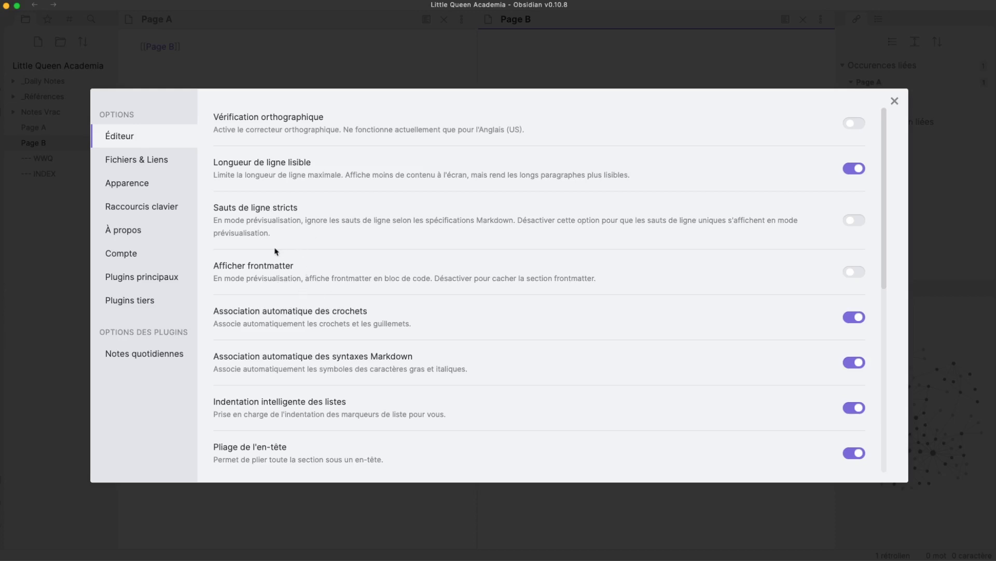
{"action": "scroll", "coordinate": [355, 270], "scroll_direction": "down", "scroll_amount": 5}
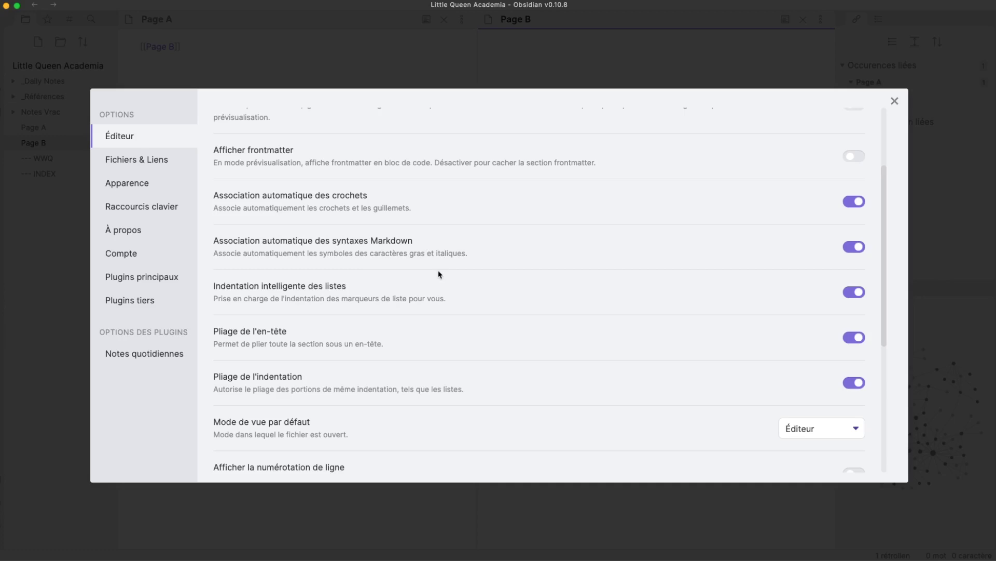
{"action": "scroll", "coordinate": [438, 275], "scroll_direction": "down", "scroll_amount": 7}
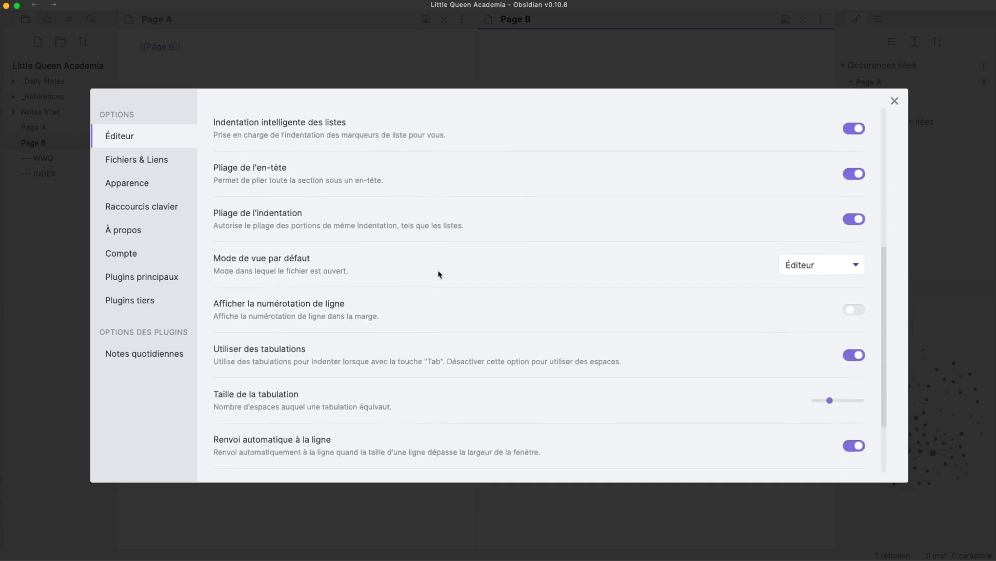
{"action": "scroll", "coordinate": [439, 275], "scroll_direction": "down", "scroll_amount": 4}
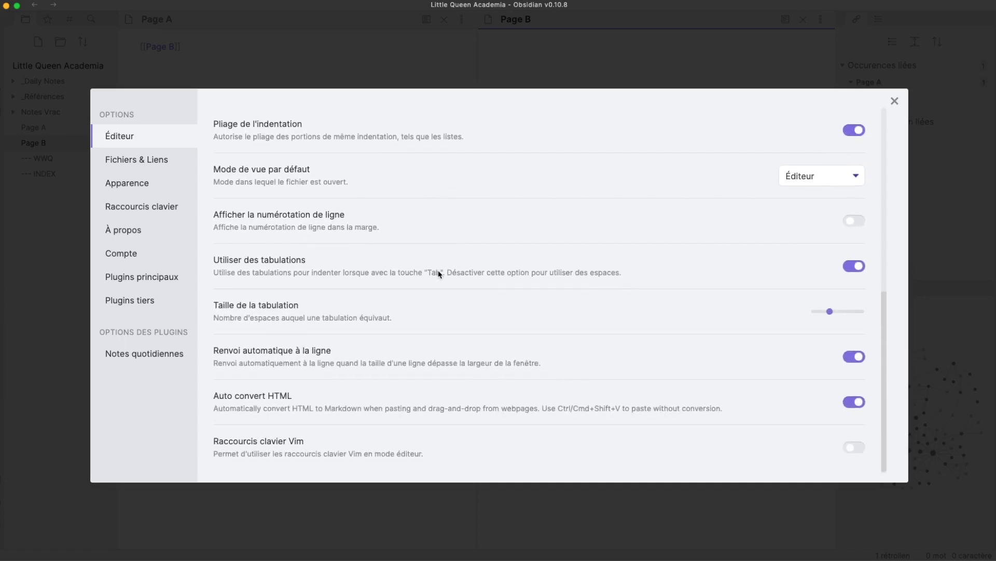
{"action": "left_click", "coordinate": [172, 161]}
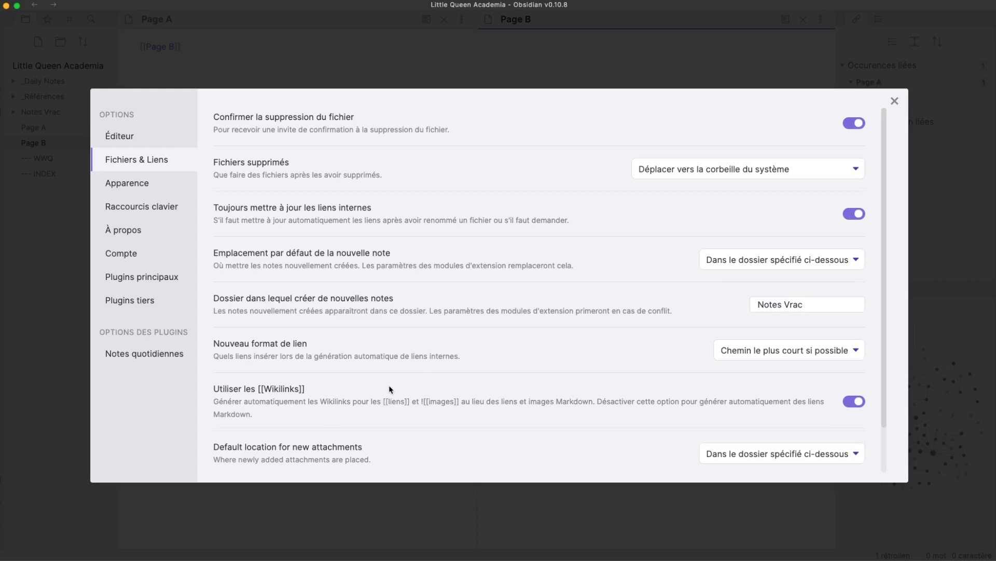
{"action": "scroll", "coordinate": [391, 389], "scroll_direction": "down", "scroll_amount": 2}
{"action": "scroll", "coordinate": [391, 390], "scroll_direction": "up", "scroll_amount": 2}
Step: Enable custom CSS in the appearance settings and look over the community themes gallery, closing it without choosing a theme
{"action": "left_click", "coordinate": [140, 182]}
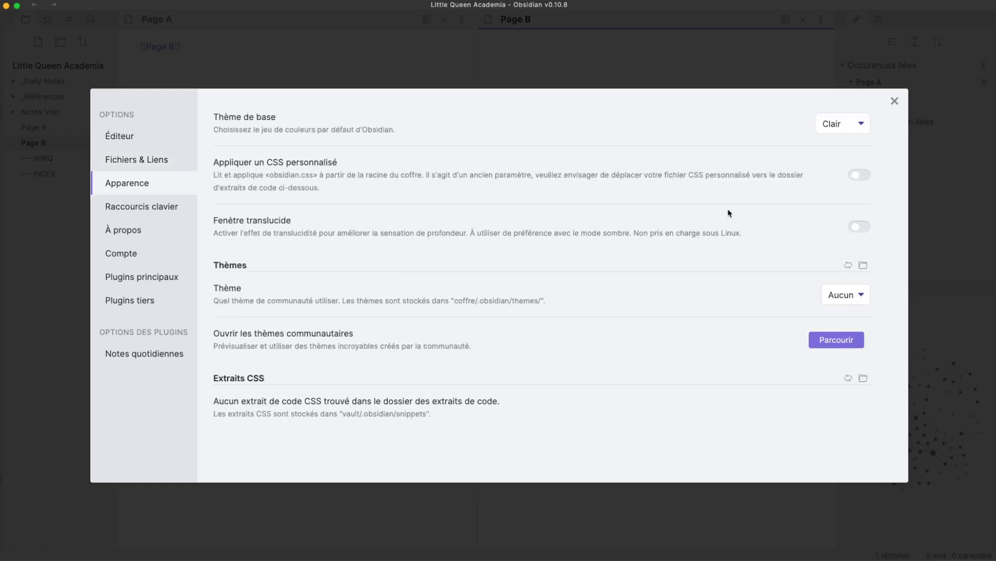
{"action": "left_click", "coordinate": [860, 175]}
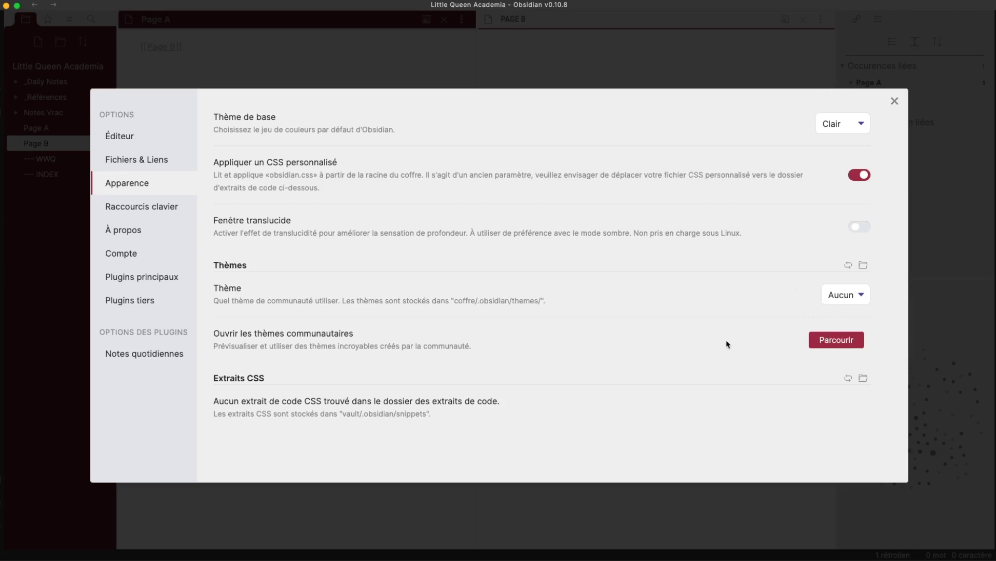
{"action": "left_click", "coordinate": [858, 346]}
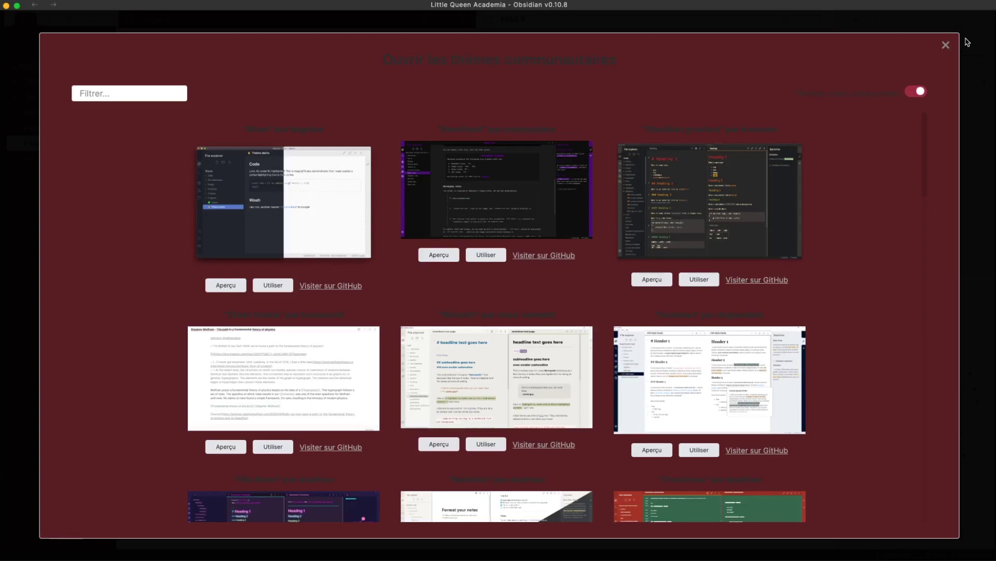
{"action": "left_click", "coordinate": [946, 45]}
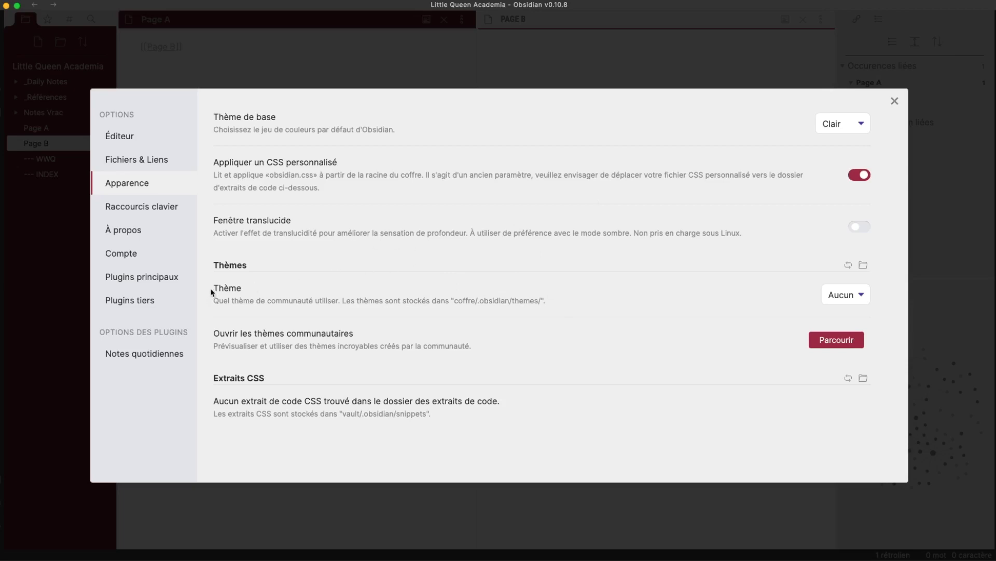
Step: Review the full list of core plugins down to Sync, and close the settings
{"action": "left_click", "coordinate": [164, 279]}
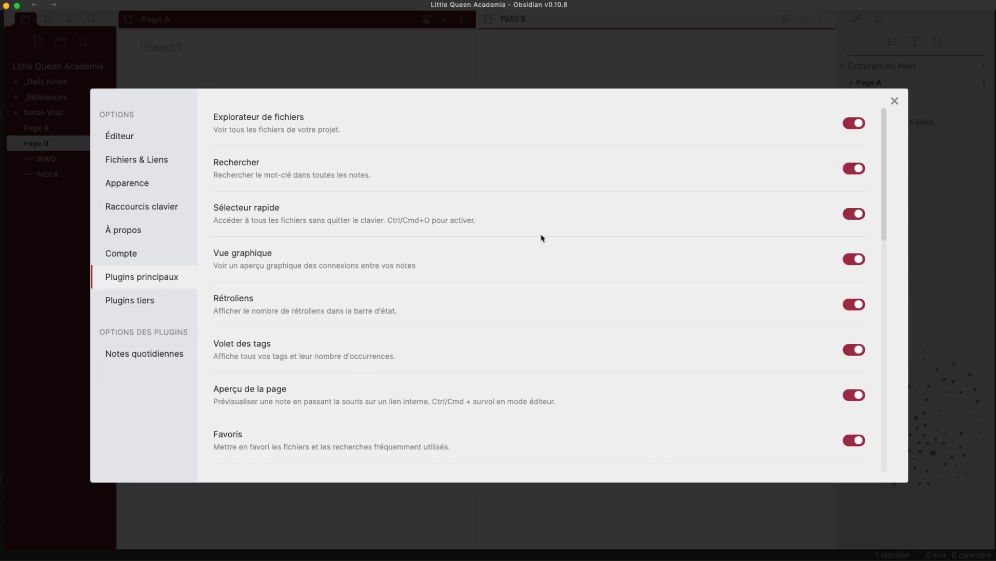
{"action": "scroll", "coordinate": [532, 254], "scroll_direction": "down", "scroll_amount": 5}
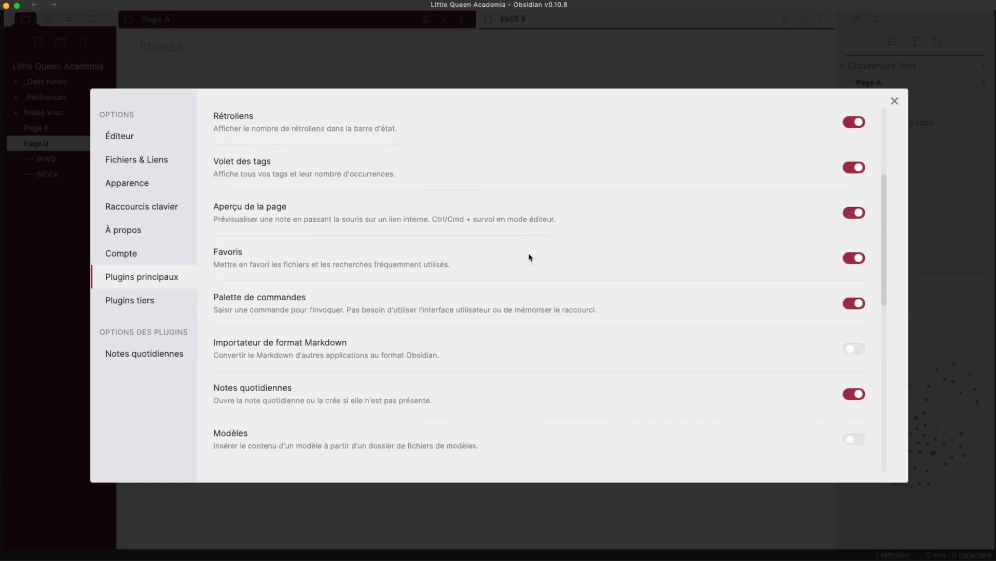
{"action": "scroll", "coordinate": [530, 257], "scroll_direction": "down", "scroll_amount": 8}
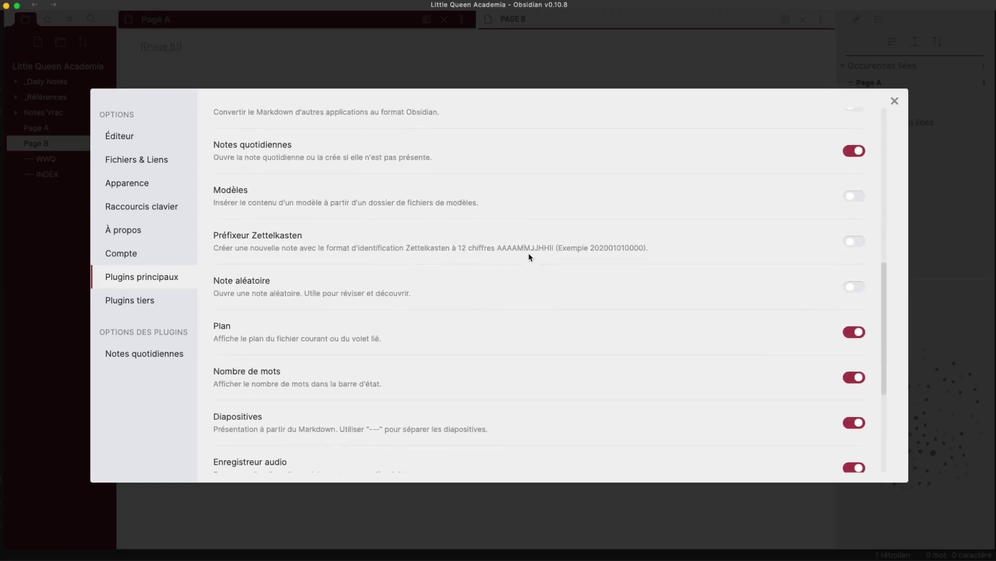
{"action": "scroll", "coordinate": [524, 320], "scroll_direction": "down", "scroll_amount": 4}
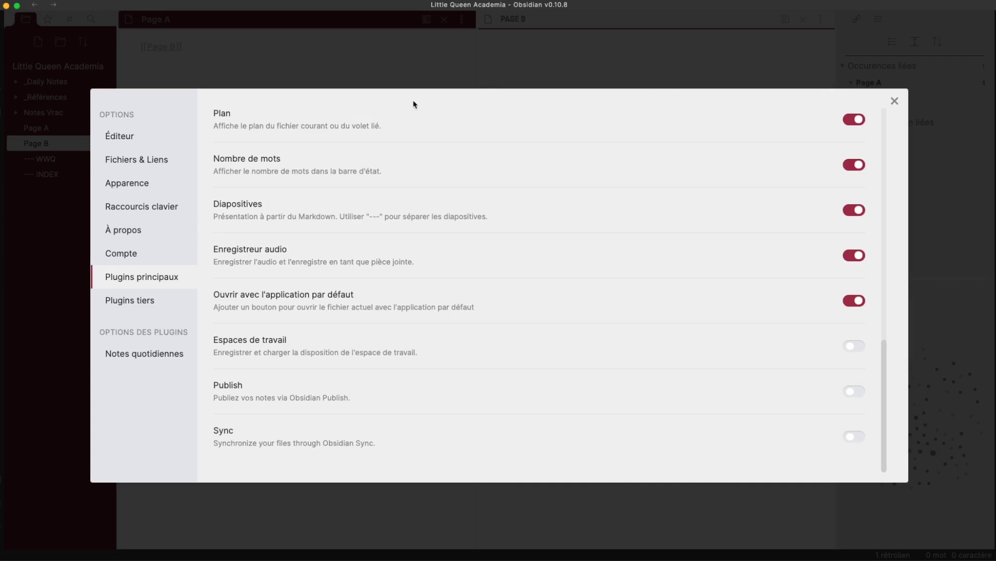
{"action": "left_click", "coordinate": [422, 84]}
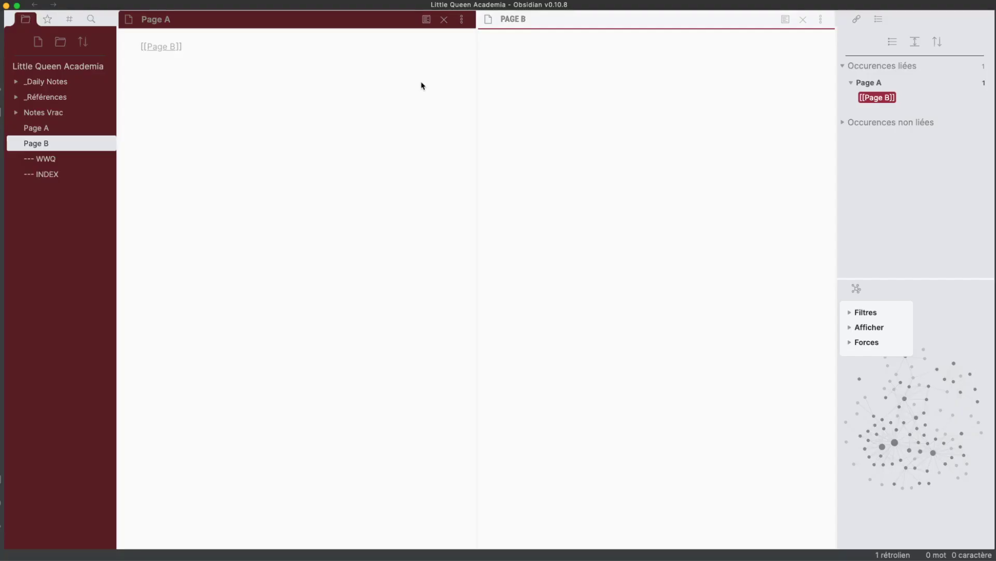